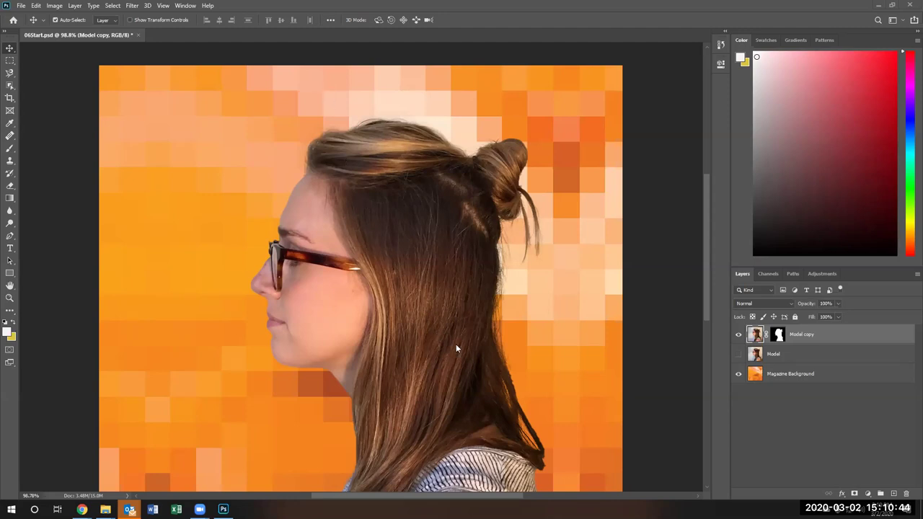
# Step: Inspect the Model copy layer mask and its layer style, leaving both unchanged
pyautogui.click(777, 335)
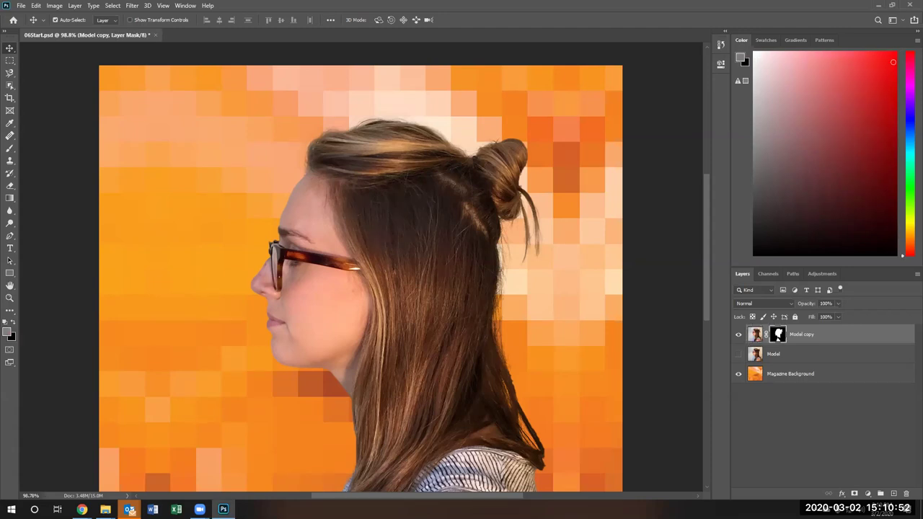
pyautogui.doubleClick(777, 334)
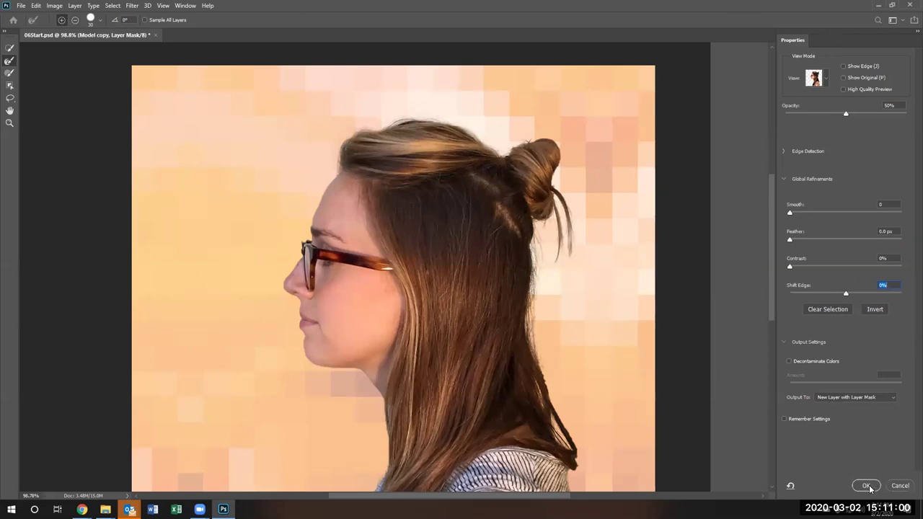
pyautogui.click(906, 486)
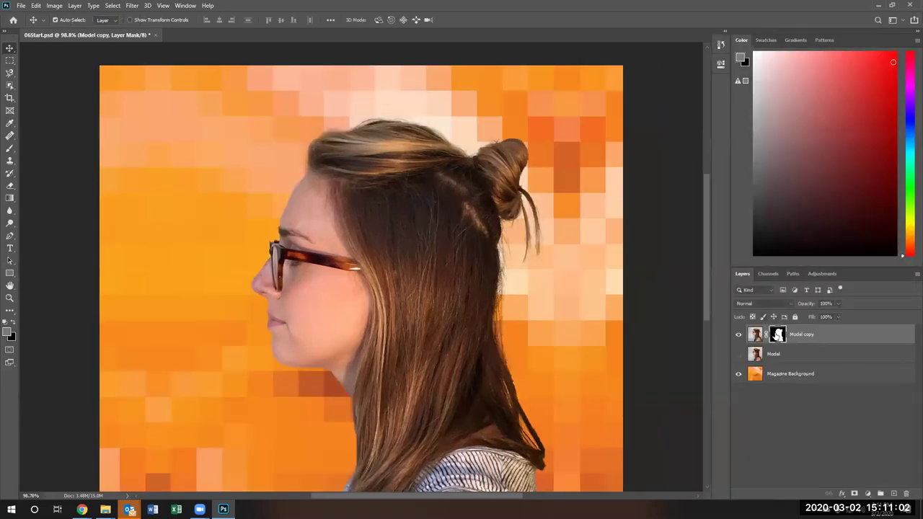
pyautogui.doubleClick(756, 334)
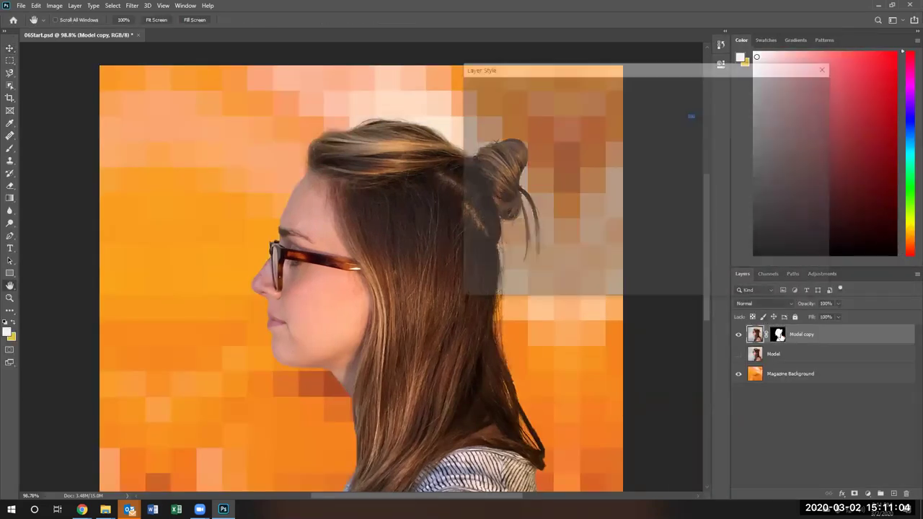
pyautogui.click(821, 87)
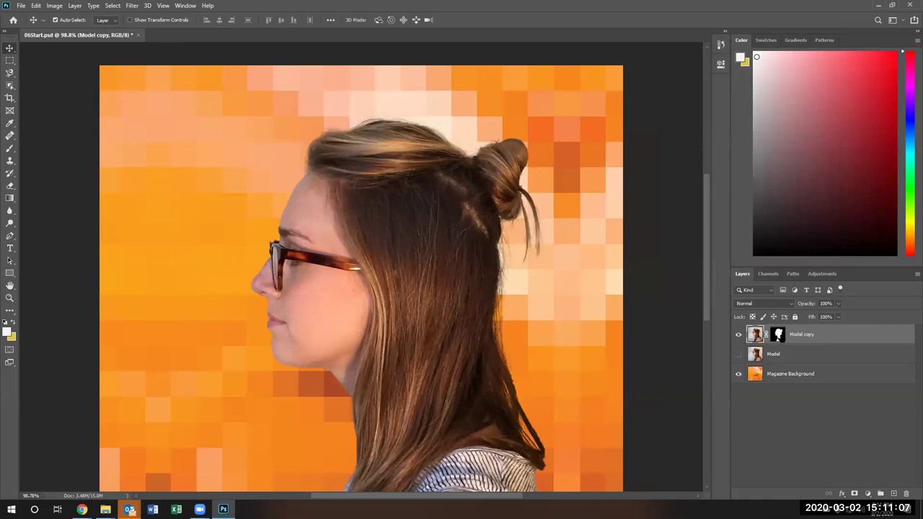
# Step: Reopen and exit mask refinement for Model copy without changes, then zoom in on the glasses
pyautogui.click(777, 335)
pyautogui.doubleClick(778, 337)
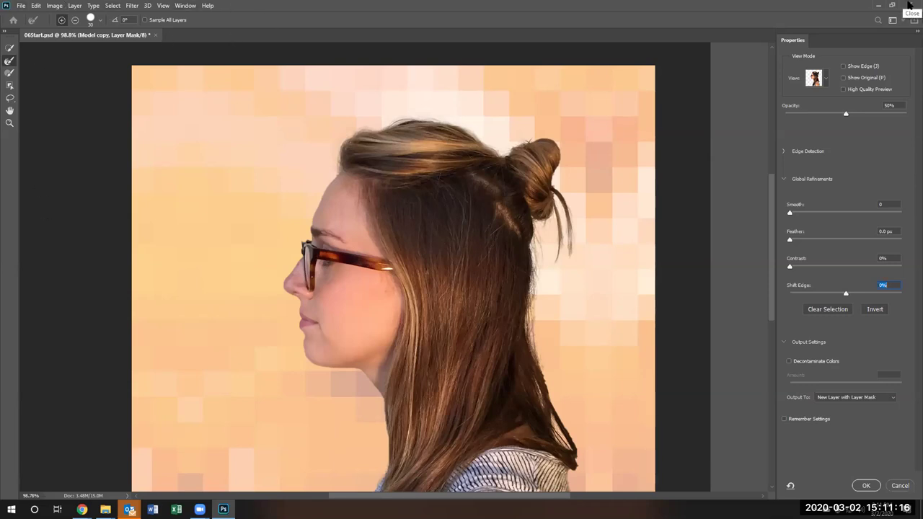
pyautogui.click(899, 486)
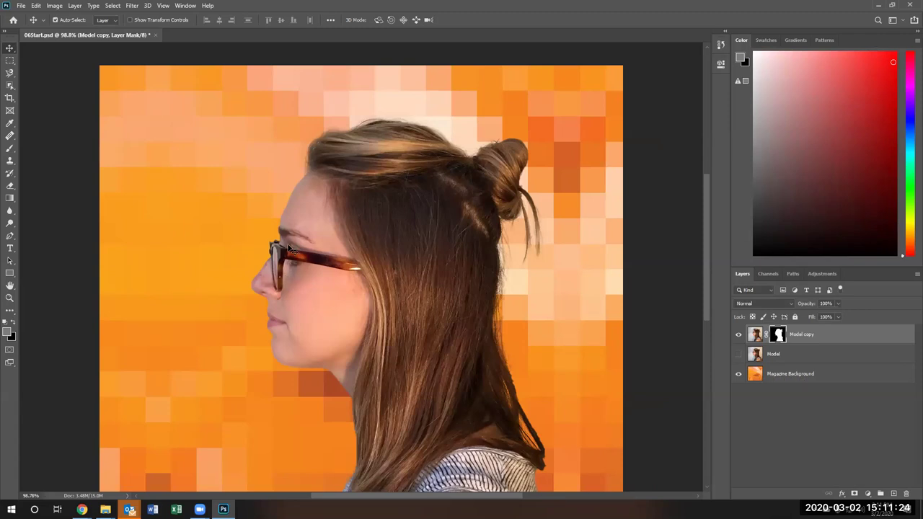
pyautogui.scroll(5, 302, 268)
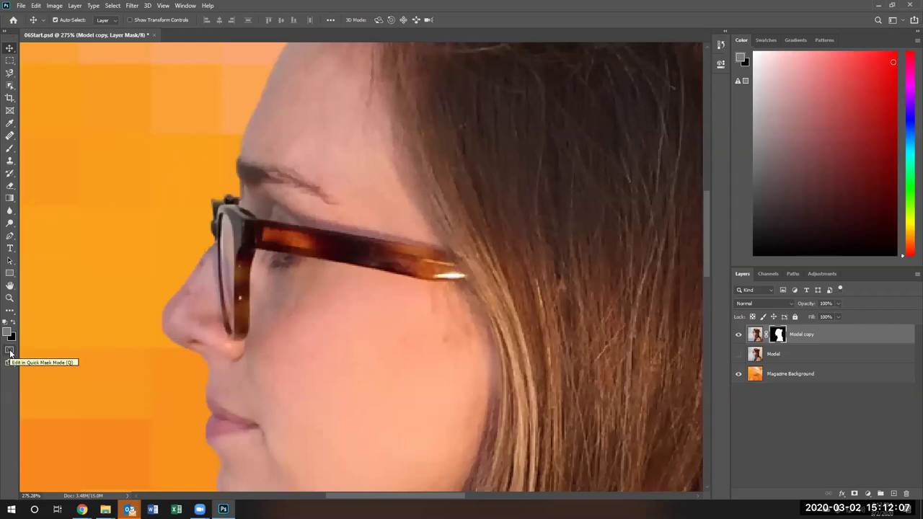
# Step: Enter Quick Mask mode and brush mask along the glasses arm from hinge to tip
pyautogui.click(9, 352)
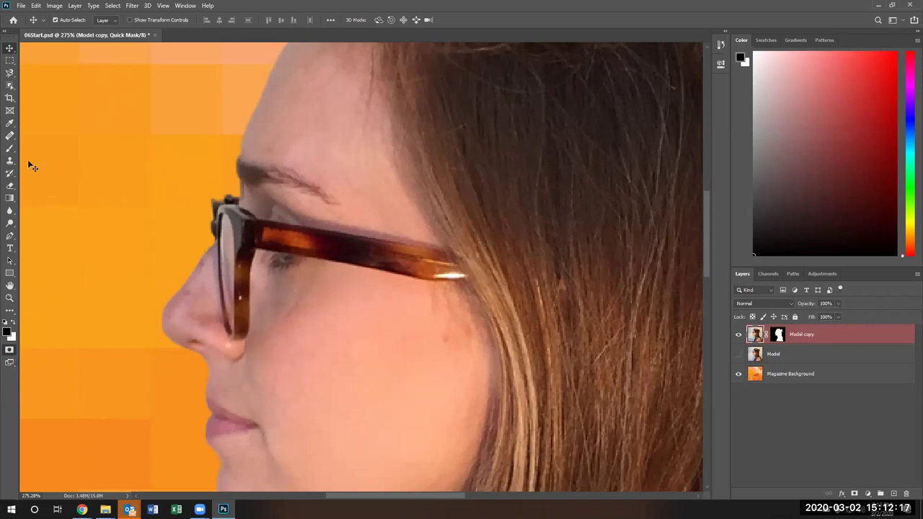
pyautogui.click(10, 149)
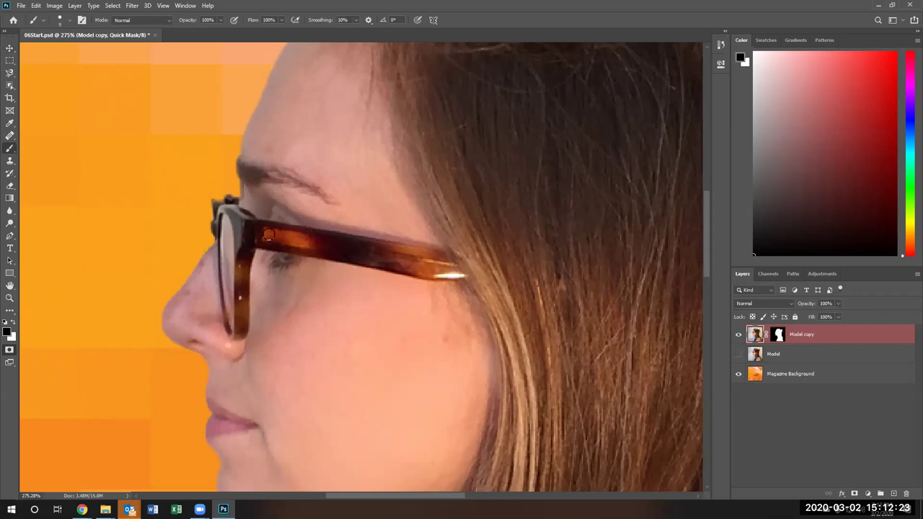
pyautogui.moveTo(252, 236); pyautogui.dragTo(431, 269)
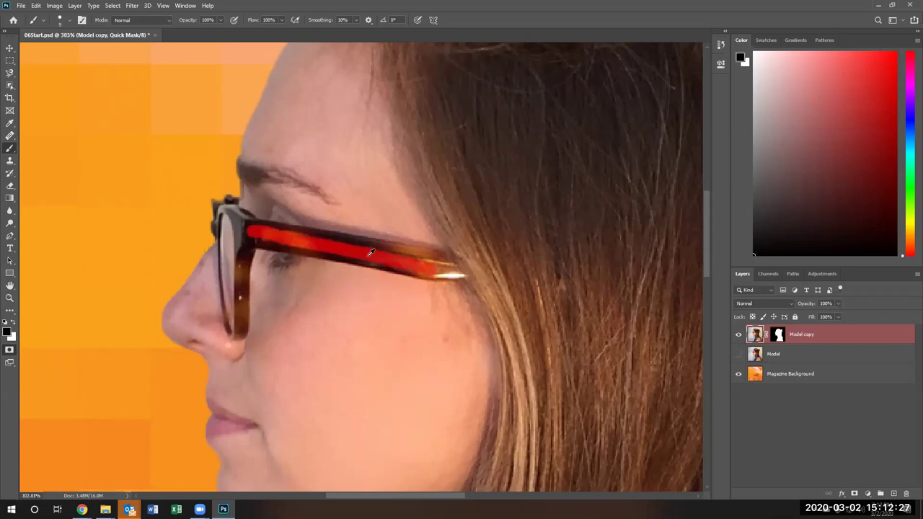
pyautogui.scroll(3, 371, 253)
pyautogui.scroll(2, 371, 252)
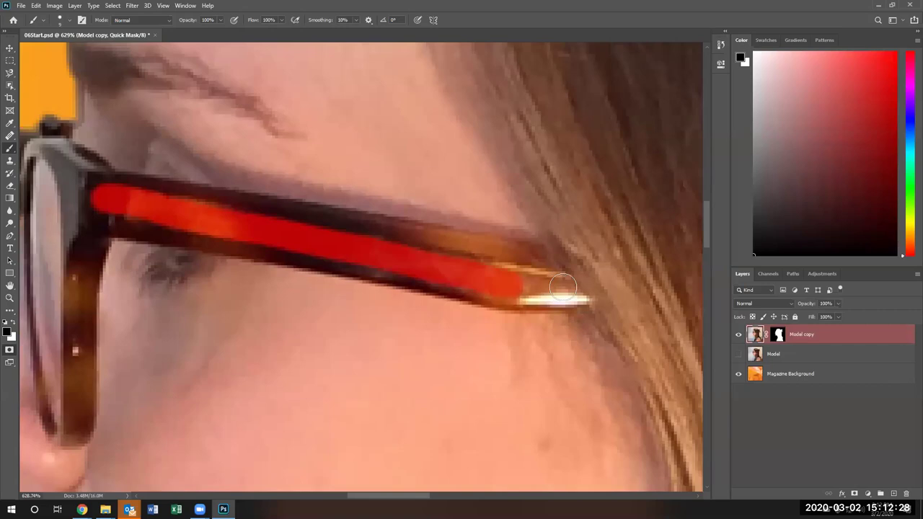
pyautogui.moveTo(565, 292); pyautogui.dragTo(523, 295)
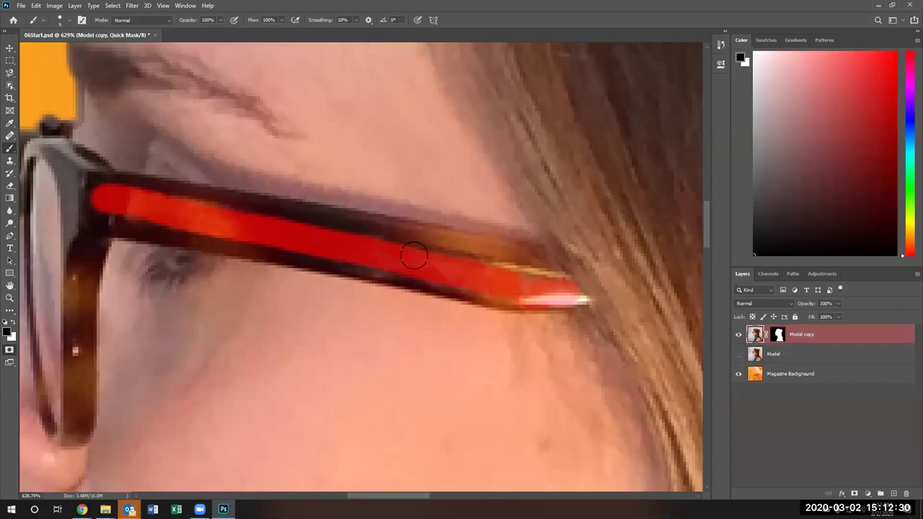
# Step: Enlarge the brush and mask the arm's top, hinge end, lower dark edge and tip streak
pyautogui.click(69, 21)
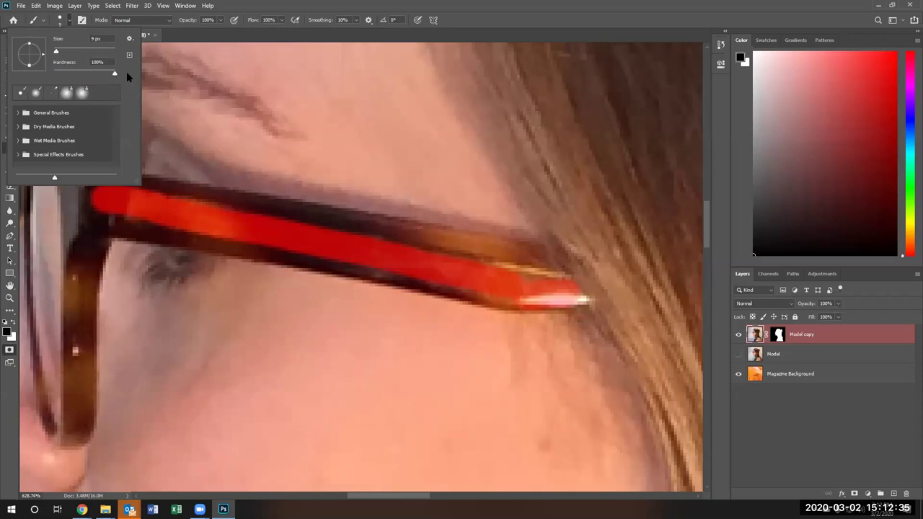
pyautogui.moveTo(61, 51); pyautogui.dragTo(61, 52)
pyautogui.click(69, 22)
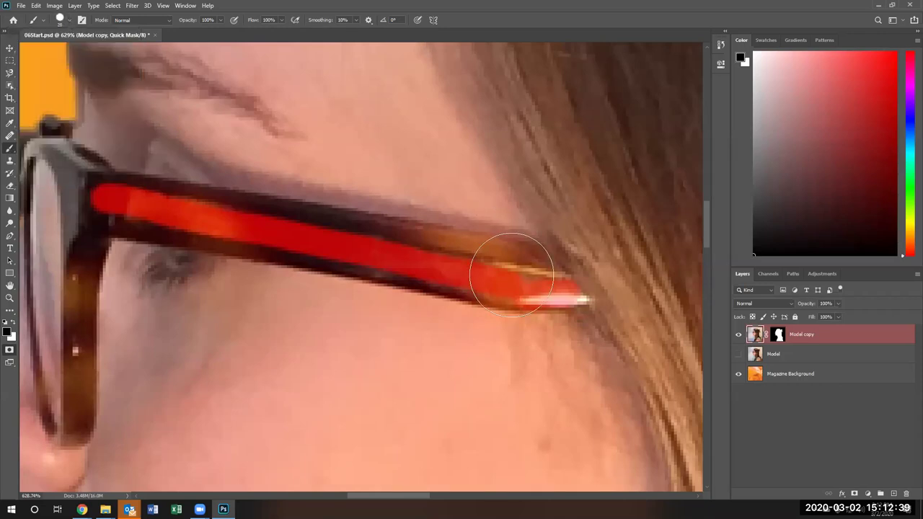
pyautogui.moveTo(511, 273)
pyautogui.mouseDown()
pyautogui.moveTo(523, 274)
pyautogui.moveTo(99, 202)
pyautogui.mouseUp()
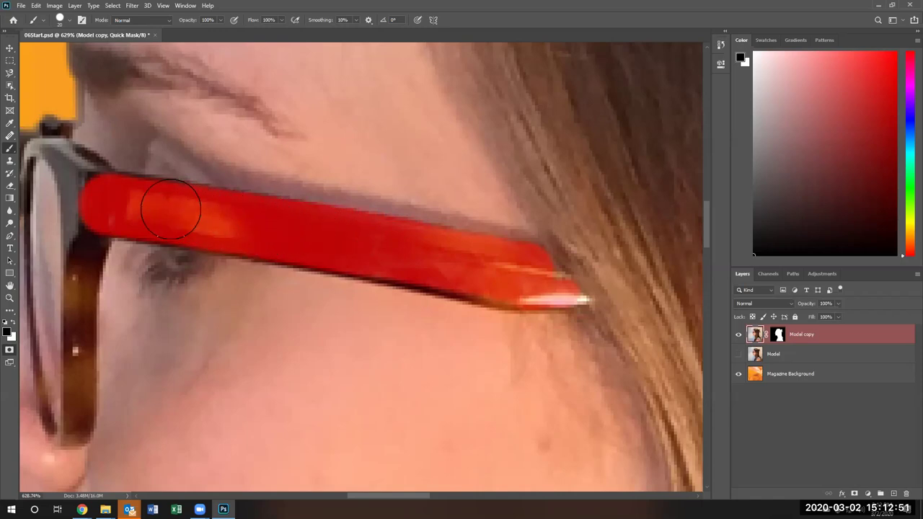
pyautogui.moveTo(168, 209); pyautogui.dragTo(84, 201)
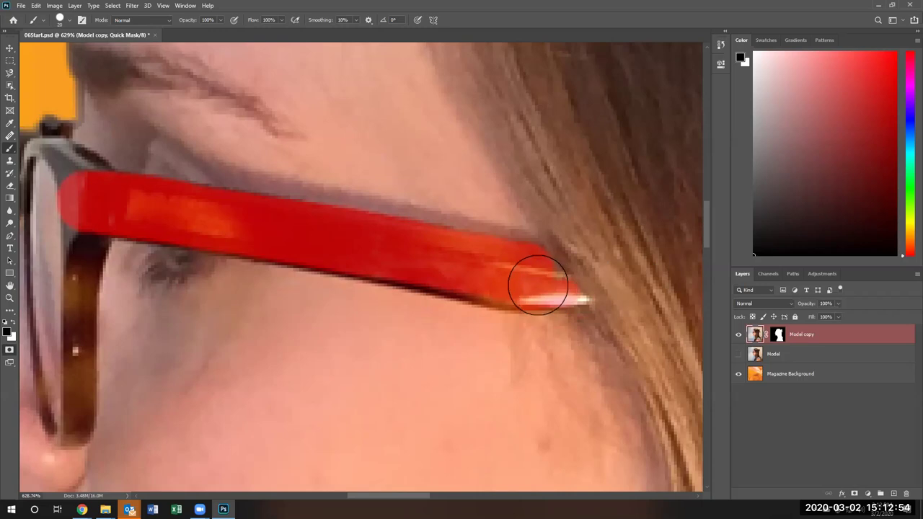
pyautogui.moveTo(535, 284)
pyautogui.mouseDown()
pyautogui.moveTo(336, 250)
pyautogui.moveTo(226, 214)
pyautogui.moveTo(171, 218)
pyautogui.moveTo(99, 200)
pyautogui.moveTo(185, 216)
pyautogui.mouseUp()
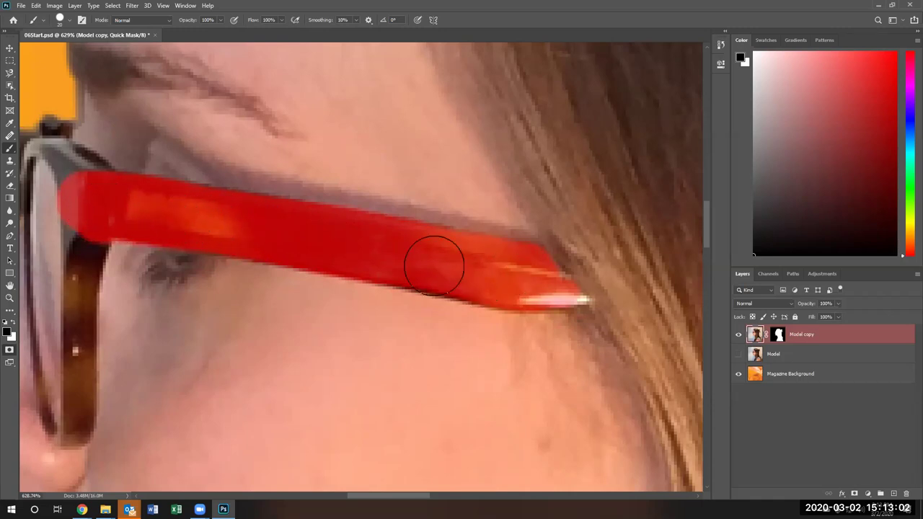
pyautogui.moveTo(434, 265)
pyautogui.mouseDown()
pyautogui.moveTo(528, 280)
pyautogui.moveTo(581, 299)
pyautogui.mouseUp()
pyautogui.press('[')
pyautogui.press('[')
pyautogui.press('[')
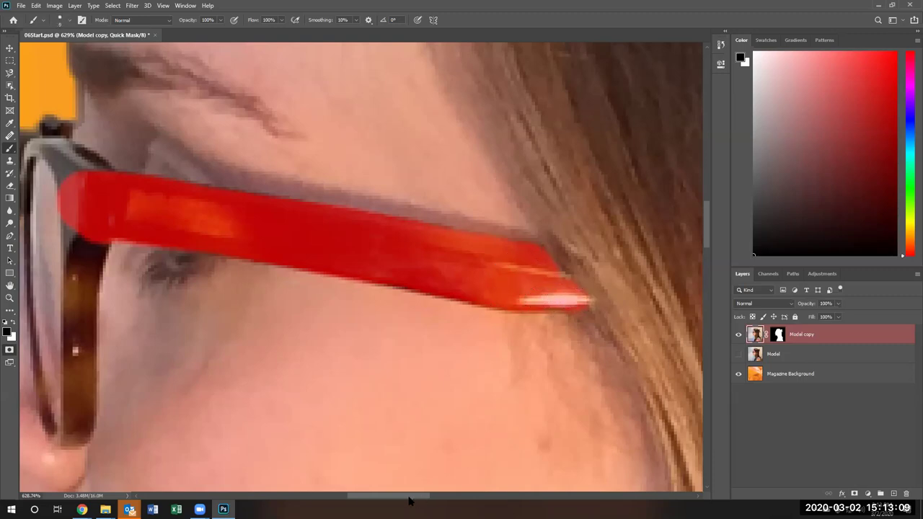
# Step: Paint mask down the front of the frame and up to its top corner
pyautogui.moveTo(408, 499)
pyautogui.mouseDown()
pyautogui.moveTo(471, 499)
pyautogui.moveTo(357, 498)
pyautogui.mouseUp()
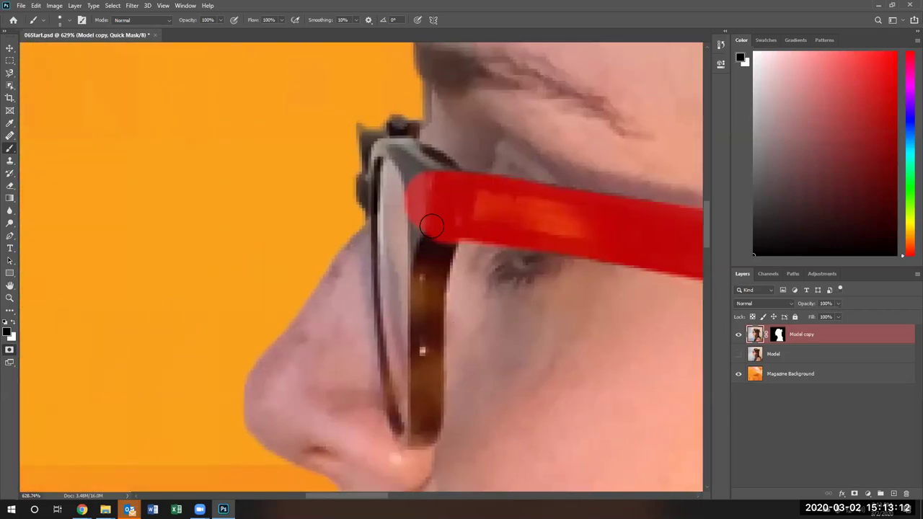
pyautogui.moveTo(418, 223)
pyautogui.mouseDown()
pyautogui.moveTo(424, 245)
pyautogui.moveTo(423, 224)
pyautogui.moveTo(417, 436)
pyautogui.moveTo(428, 419)
pyautogui.moveTo(429, 299)
pyautogui.moveTo(450, 226)
pyautogui.mouseUp()
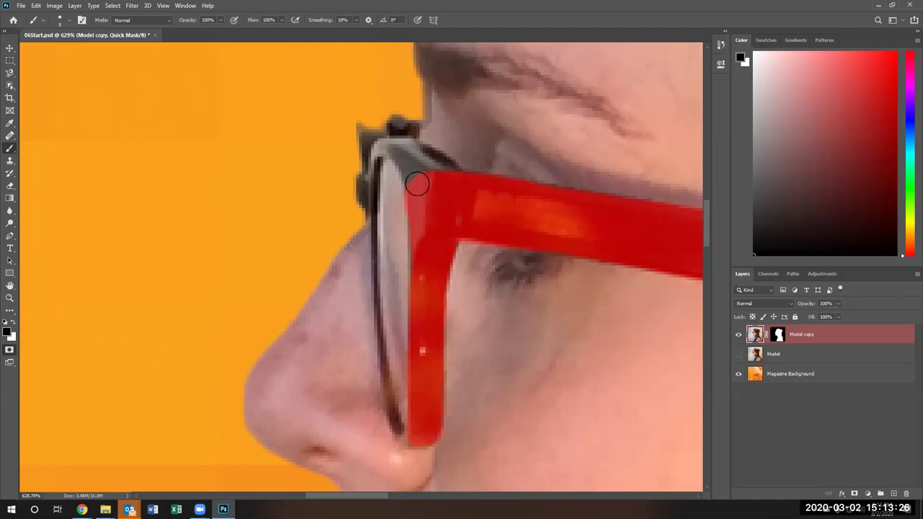
pyautogui.scroll(3, 417, 184)
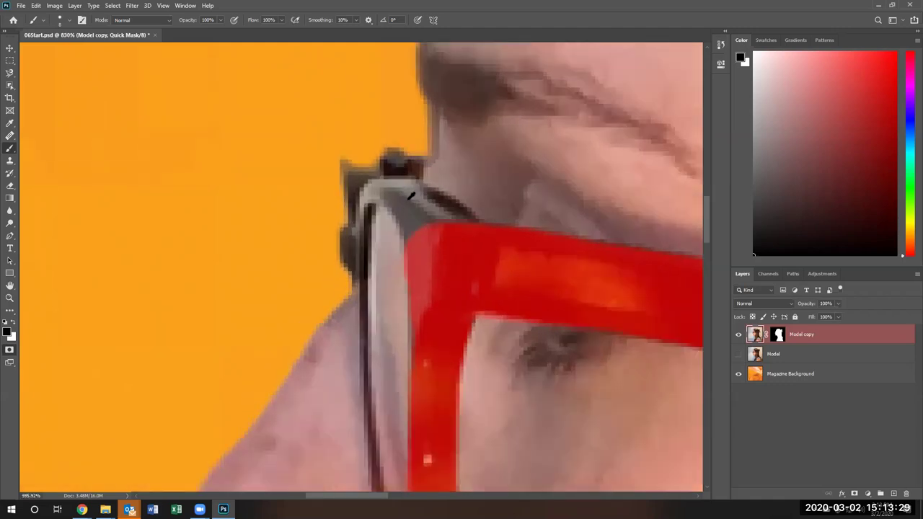
pyautogui.scroll(1, 411, 194)
pyautogui.moveTo(428, 241)
pyautogui.mouseDown()
pyautogui.moveTo(422, 231)
pyautogui.moveTo(429, 250)
pyautogui.mouseUp()
pyautogui.moveTo(408, 214)
pyautogui.mouseDown()
pyautogui.moveTo(385, 187)
pyautogui.moveTo(387, 161)
pyautogui.moveTo(394, 173)
pyautogui.mouseUp()
pyautogui.moveTo(437, 219)
pyautogui.mouseDown()
pyautogui.moveTo(498, 256)
pyautogui.moveTo(408, 184)
pyautogui.mouseUp()
# Step: With a smaller brush, cover the dark pixels at the top corner and along the lower frame edge
pyautogui.press('[')
pyautogui.press('[')
pyautogui.moveTo(407, 146); pyautogui.dragTo(382, 140)
pyautogui.moveTo(346, 166)
pyautogui.mouseDown()
pyautogui.moveTo(319, 156)
pyautogui.moveTo(327, 196)
pyautogui.mouseUp()
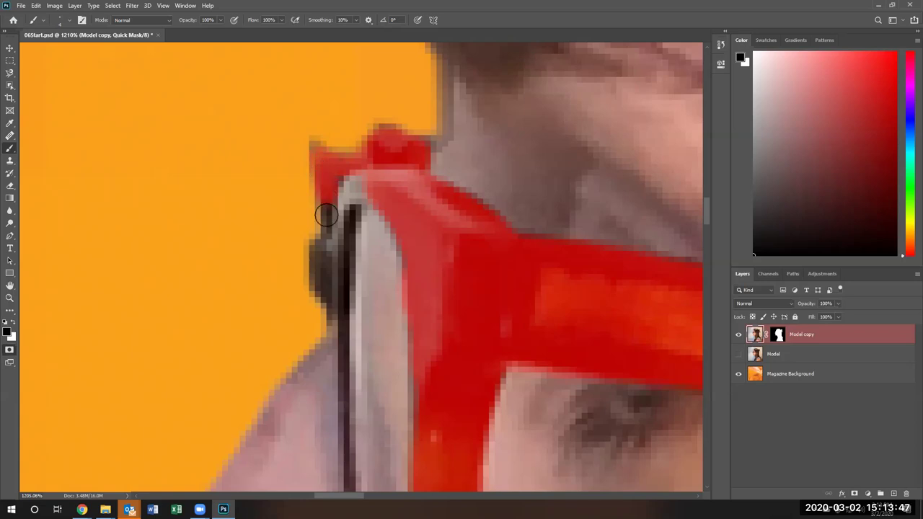
pyautogui.moveTo(321, 245); pyautogui.dragTo(330, 315)
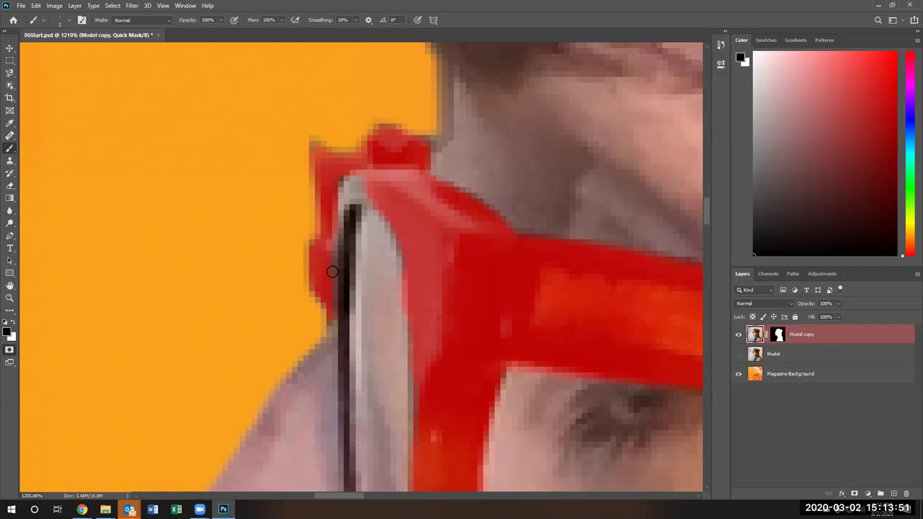
pyautogui.moveTo(340, 307)
pyautogui.mouseDown()
pyautogui.moveTo(344, 223)
pyautogui.moveTo(346, 293)
pyautogui.mouseUp()
pyautogui.moveTo(342, 354); pyautogui.dragTo(340, 307)
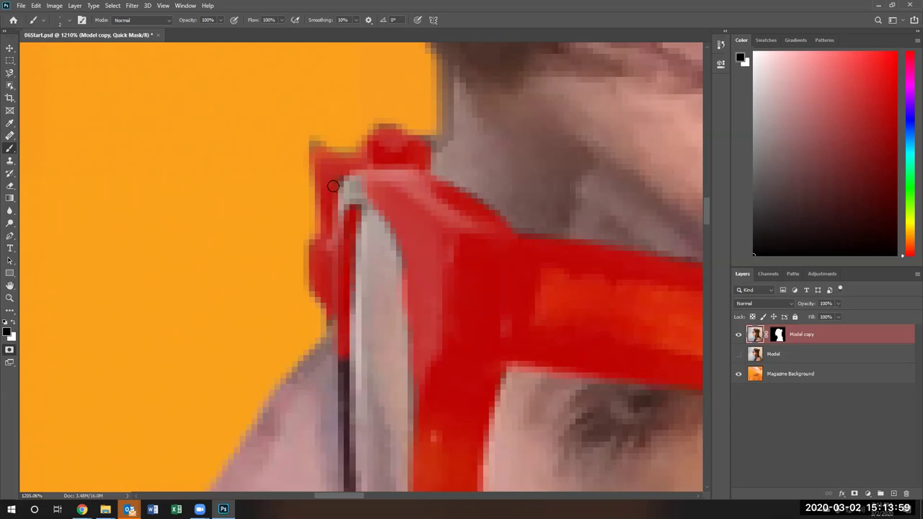
# Step: Mask the thin dark frame edge beside the nose, working down from the top
pyautogui.scroll(-1, 403, 238)
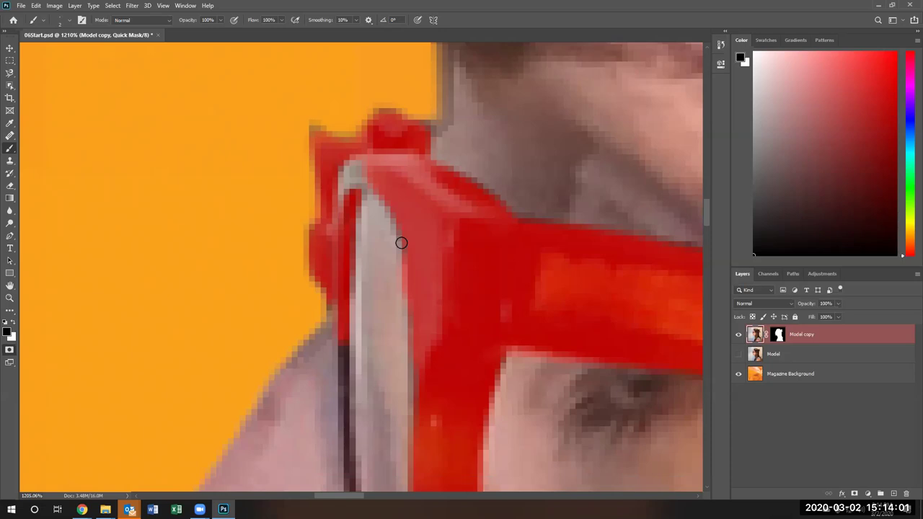
pyautogui.scroll(-3, 398, 242)
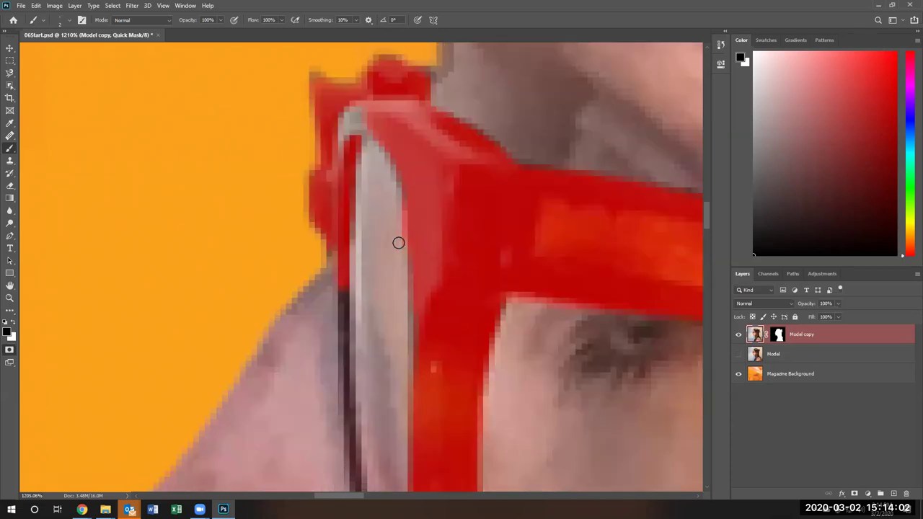
pyautogui.scroll(-3, 398, 242)
pyautogui.scroll(-3, 397, 242)
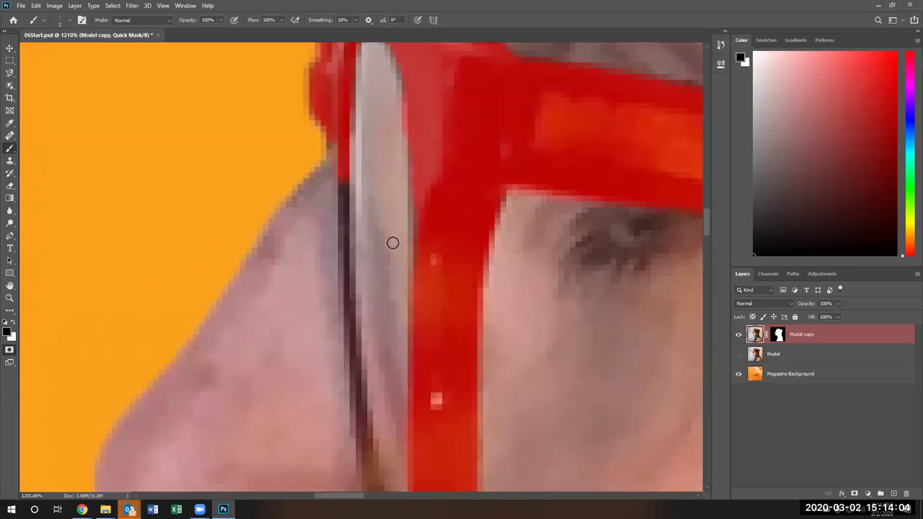
pyautogui.scroll(-3, 373, 216)
pyautogui.scroll(-3, 371, 212)
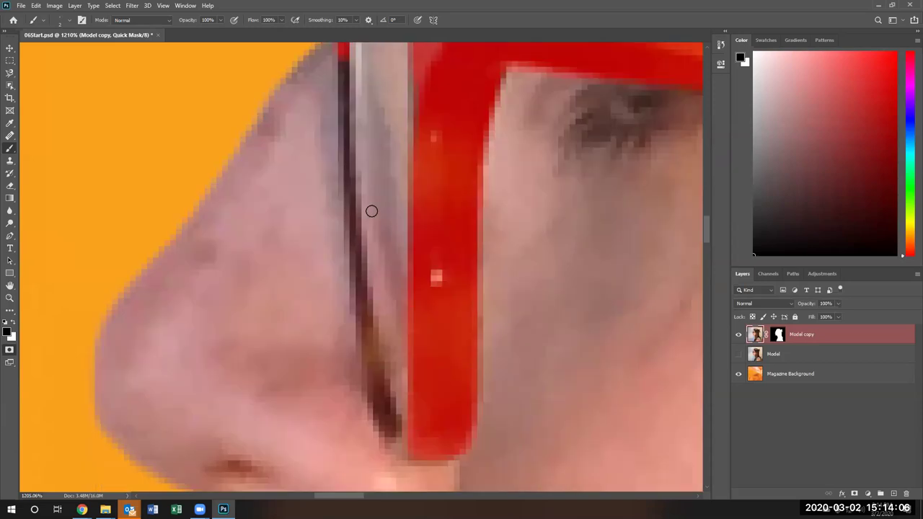
pyautogui.scroll(-3, 371, 211)
pyautogui.scroll(3, 371, 211)
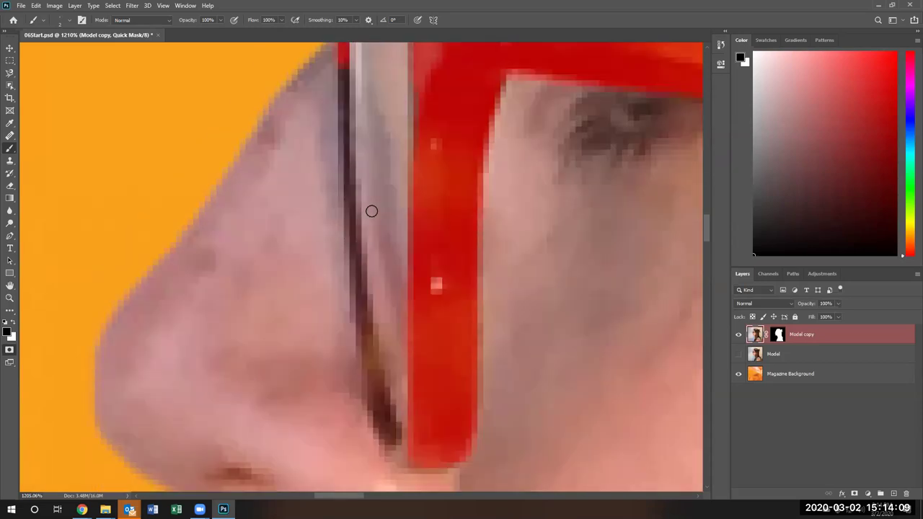
pyautogui.scroll(2, 371, 211)
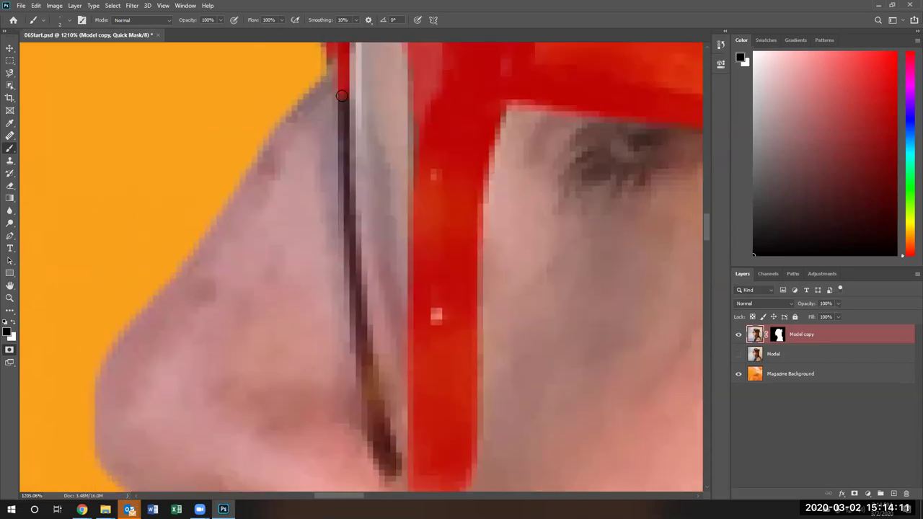
pyautogui.keyDown('shift'); pyautogui.click(341, 130); pyautogui.keyUp('shift')
pyautogui.keyDown('shift'); pyautogui.click(345, 149); pyautogui.keyUp('shift')
pyautogui.keyDown('shift'); pyautogui.click(343, 212); pyautogui.keyUp('shift')
pyautogui.keyDown('shift'); pyautogui.click(345, 235); pyautogui.keyUp('shift')
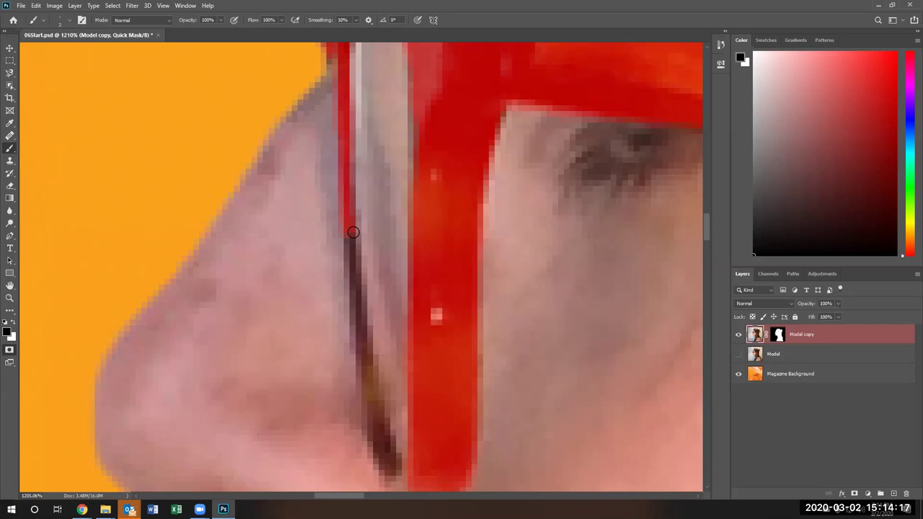
# Step: Extend the edge mask to the bottom of the frame and zoom out to check coverage
pyautogui.keyDown('shift'); pyautogui.click(359, 334); pyautogui.keyUp('shift')
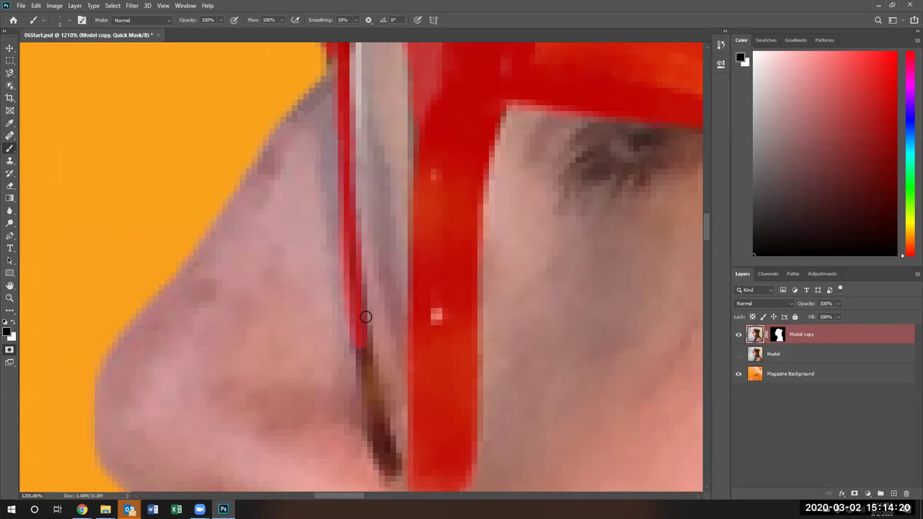
pyautogui.keyDown('shift'); pyautogui.click(365, 348); pyautogui.keyUp('shift')
pyautogui.keyDown('shift'); pyautogui.click(380, 441); pyautogui.keyUp('shift')
pyautogui.keyDown('shift'); pyautogui.click(402, 470); pyautogui.keyUp('shift')
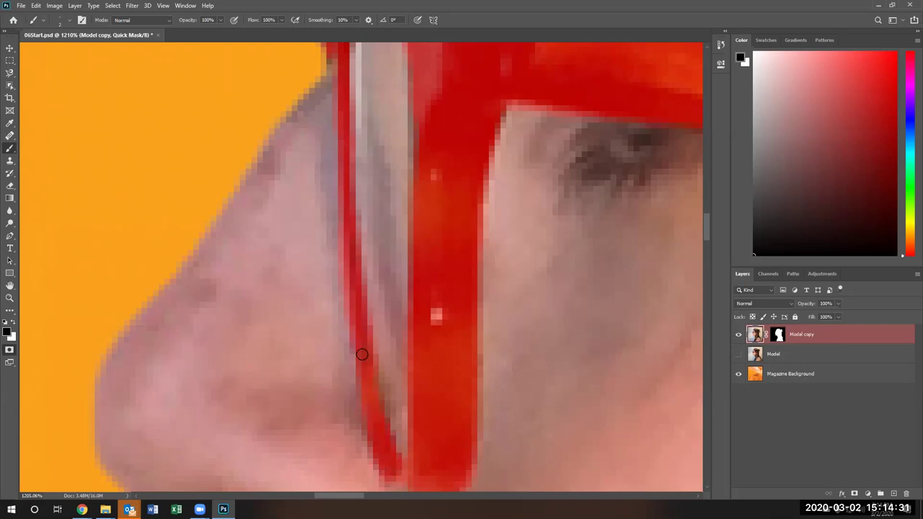
pyautogui.scroll(-1, 359, 332)
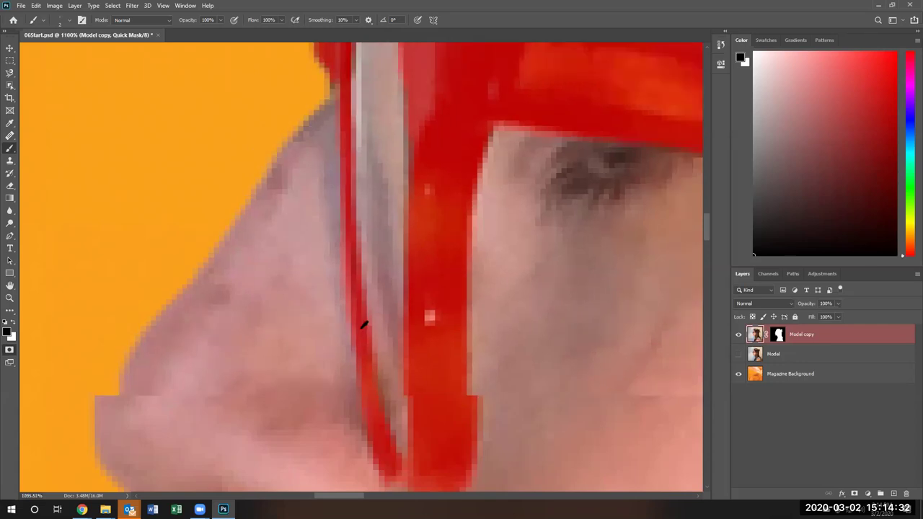
pyautogui.scroll(-5, 363, 333)
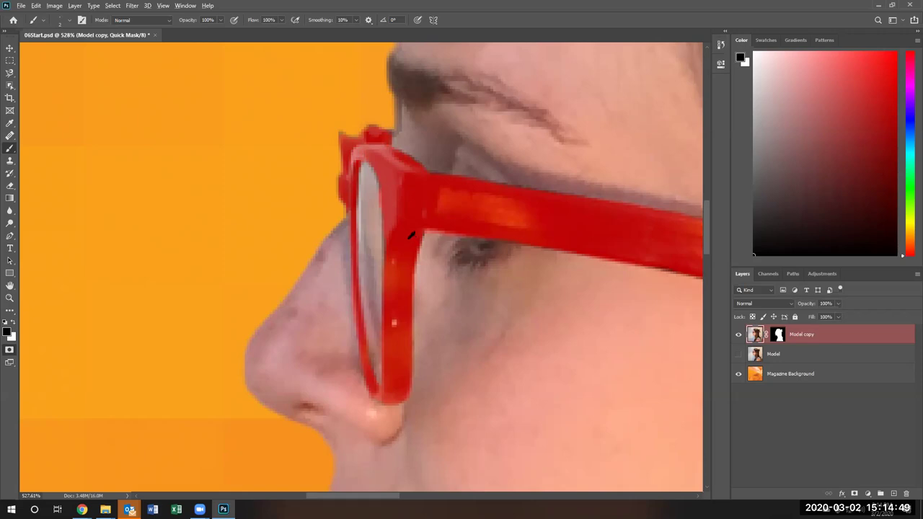
# Step: Leave Quick Mask mode so the painted overlay becomes a selection around the glasses
pyautogui.scroll(-5, 410, 234)
pyautogui.scroll(-3, 411, 235)
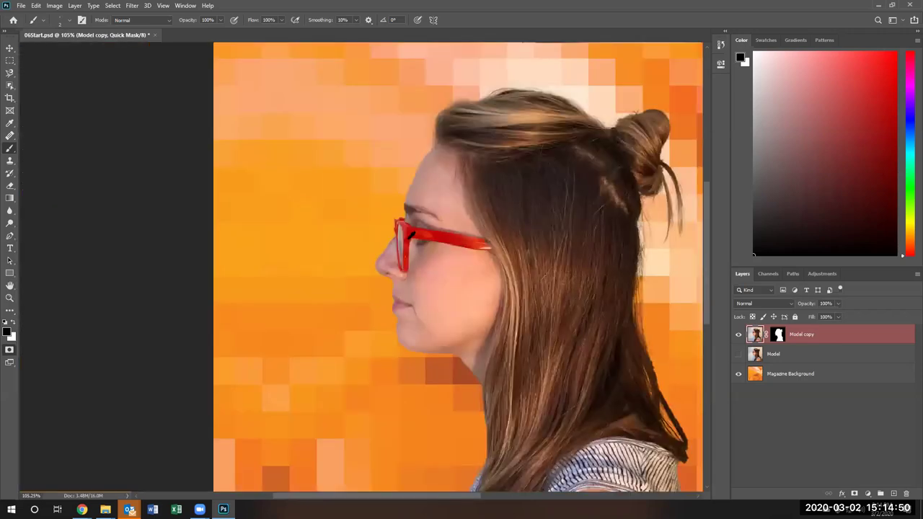
pyautogui.scroll(1, 432, 216)
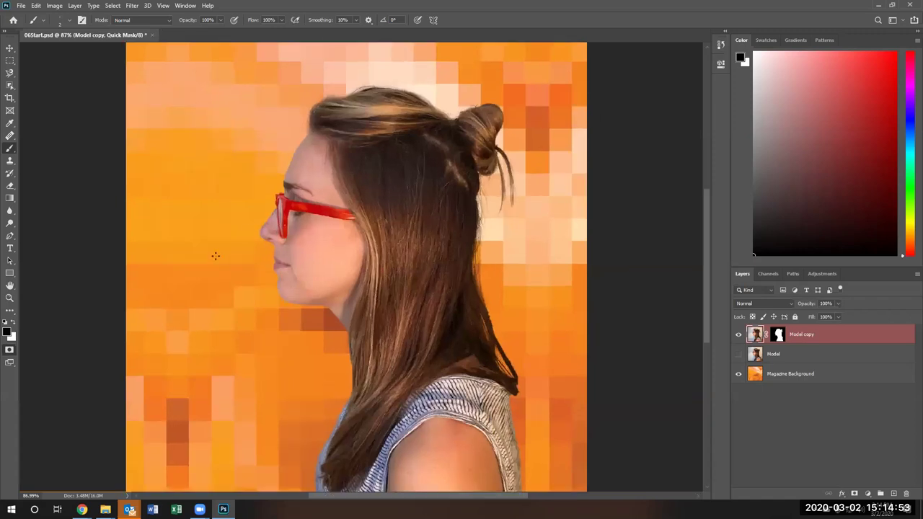
pyautogui.click(10, 350)
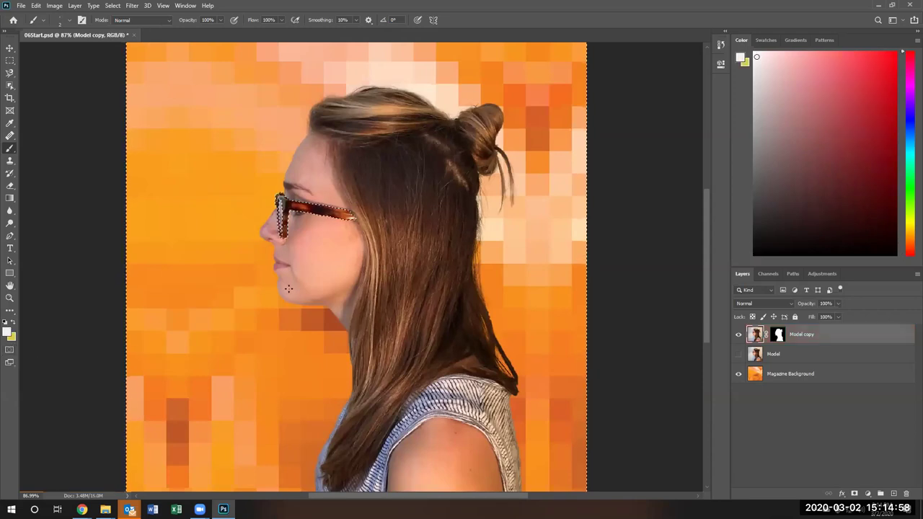
pyautogui.scroll(2, 278, 315)
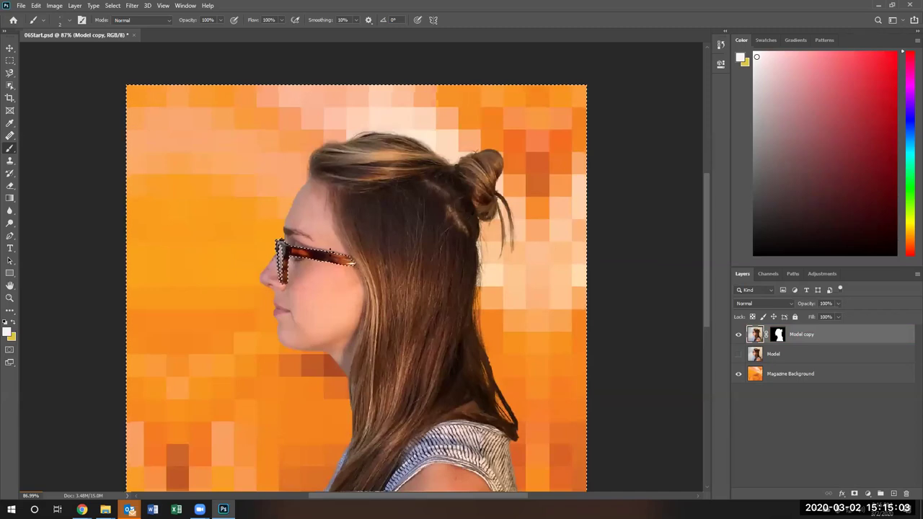
pyautogui.scroll(-2, 507, 279)
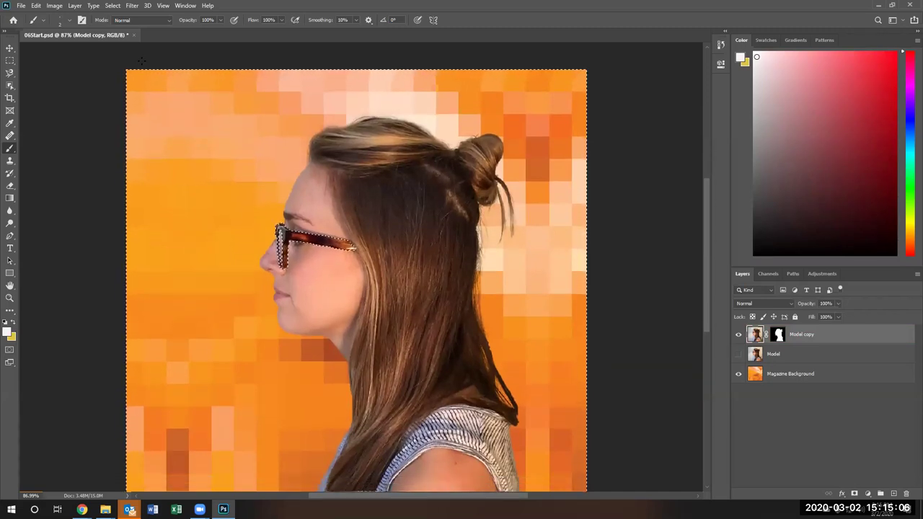
# Step: Open Hue/Saturation with Ctrl+U and drag the Hue slider to preview a shift
pyautogui.click(62, 7)
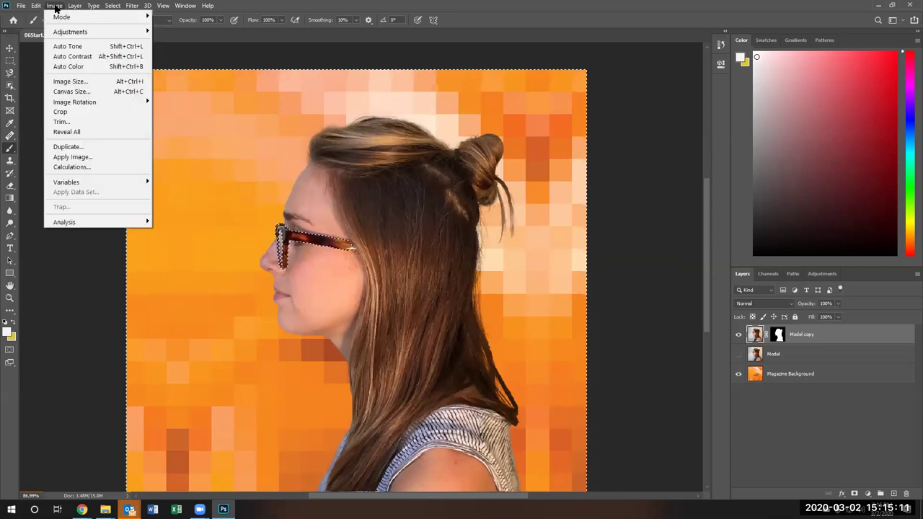
pyautogui.moveTo(67, 33)
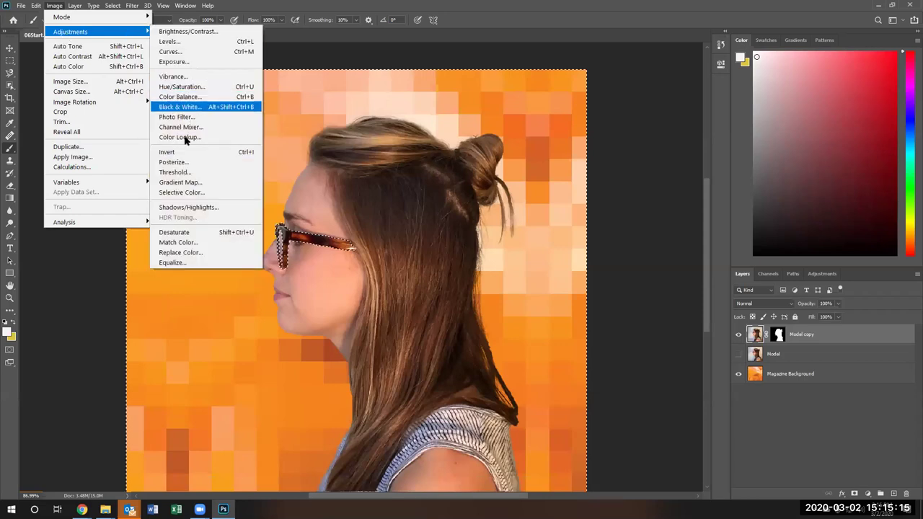
pyautogui.press('Escape')
pyautogui.press('i')
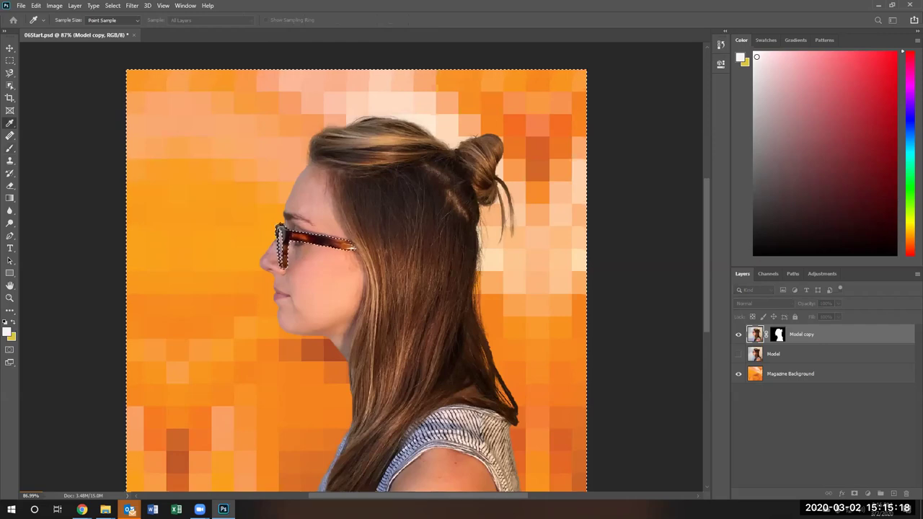
pyautogui.hotkey('ctrl', 'u')
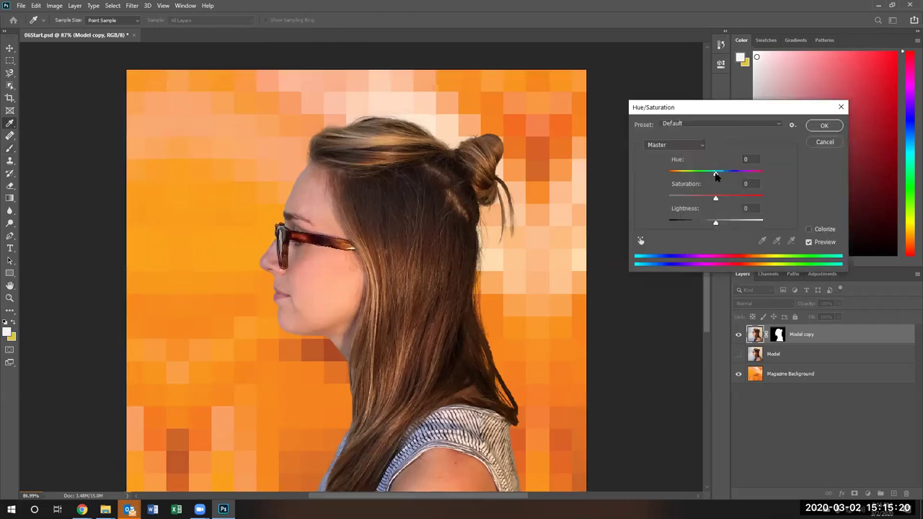
pyautogui.moveTo(715, 175)
pyautogui.mouseDown()
pyautogui.moveTo(760, 173)
pyautogui.moveTo(658, 172)
pyautogui.moveTo(707, 175)
pyautogui.mouseUp()
# Step: Set Hue back to 0, close Hue/Saturation, then deselect and reselect the selection
pyautogui.write('0')
pyautogui.click(824, 126)
pyautogui.press('b')
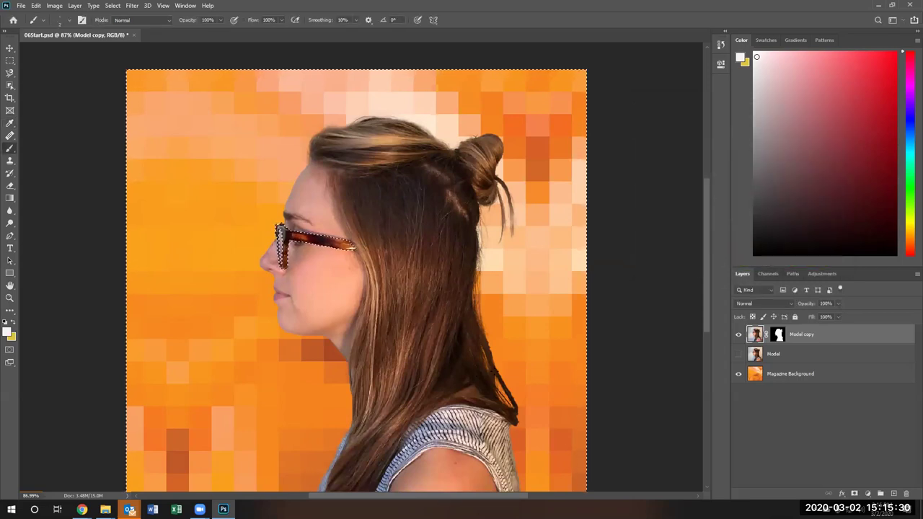
pyautogui.hotkey('ctrl', 'd')
pyautogui.hotkey('ctrl', 'shift', 'd')
# Step: Invert the selection so only the eyeglass frames remain selected
pyautogui.click(114, 6)
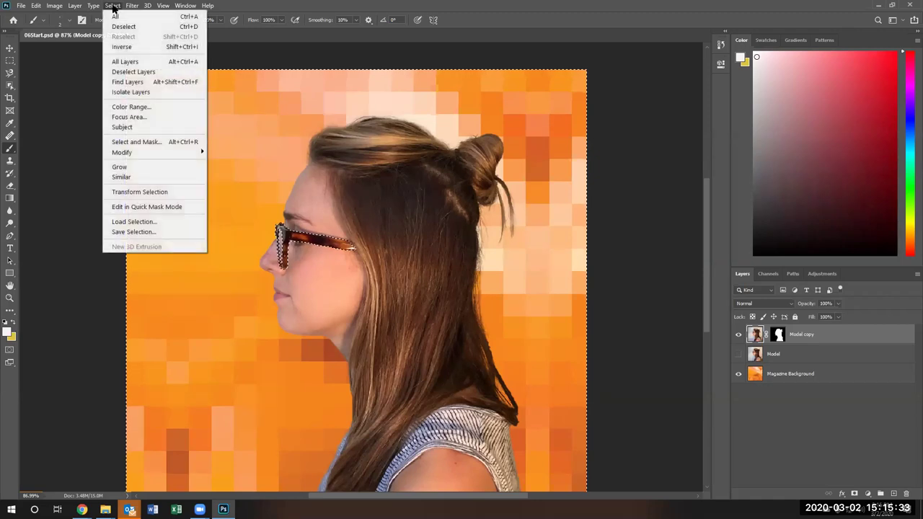
pyautogui.click(189, 47)
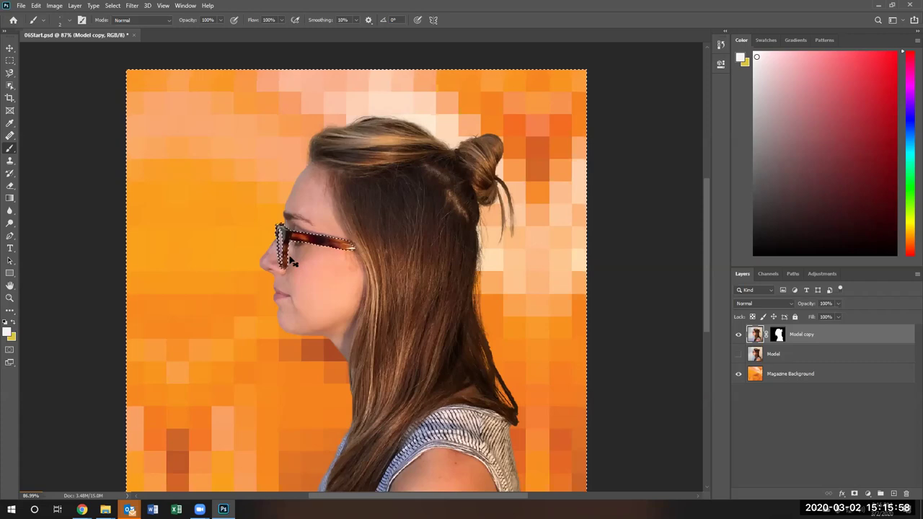
pyautogui.hotkey('ctrl', 'shift', 'i')
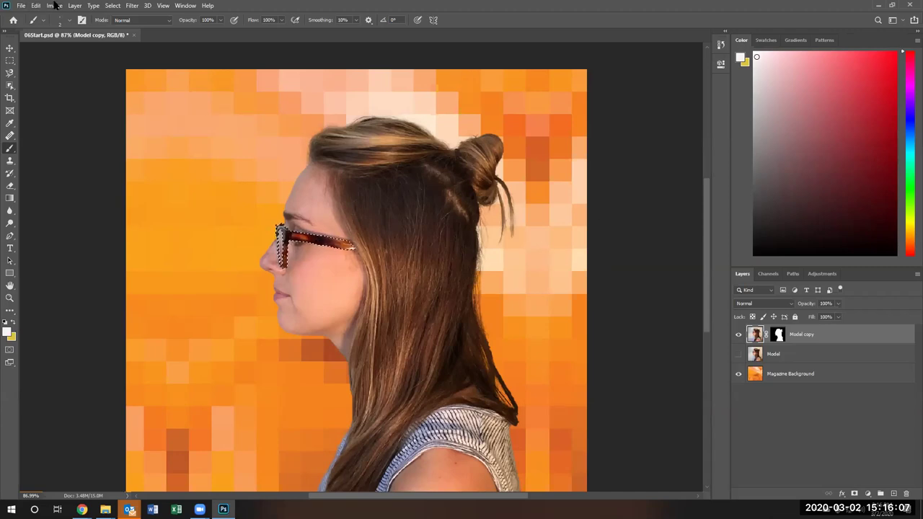
# Step: Recolour the glasses with Hue/Saturation at Hue +87, Saturation +63, Lightness +1
pyautogui.click(54, 6)
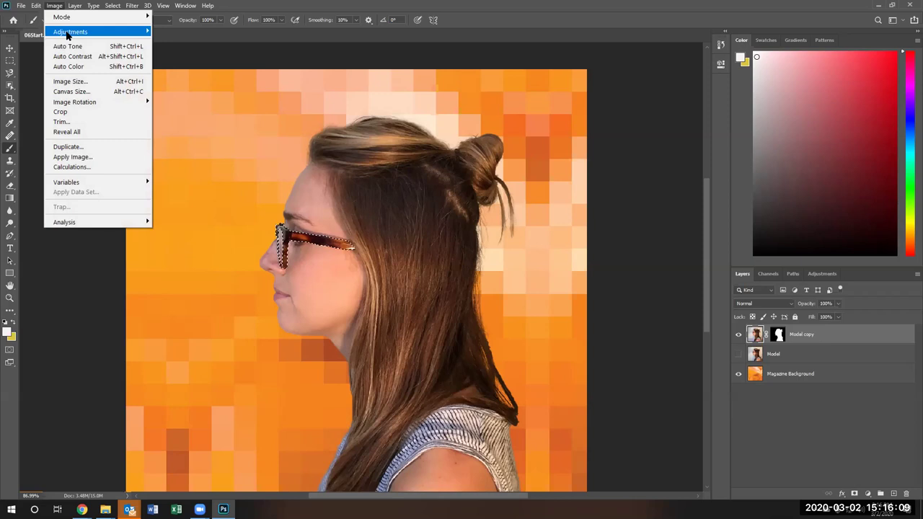
pyautogui.click(193, 87)
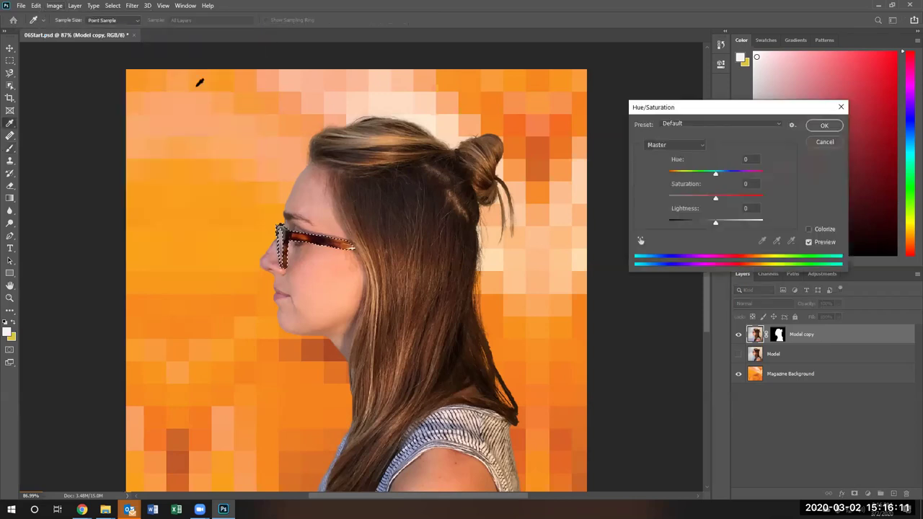
pyautogui.moveTo(715, 175); pyautogui.dragTo(701, 222)
pyautogui.click(718, 221)
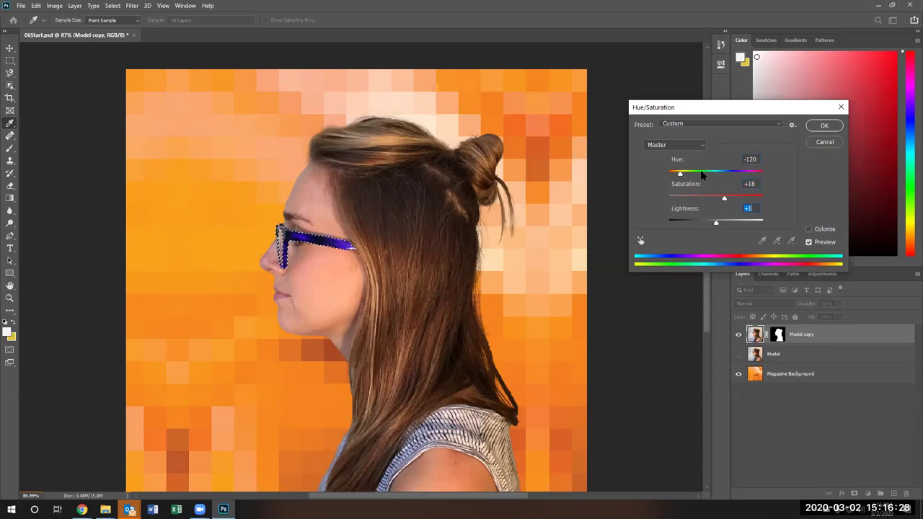
pyautogui.moveTo(681, 175); pyautogui.dragTo(776, 202)
pyautogui.moveTo(689, 175); pyautogui.dragTo(752, 201)
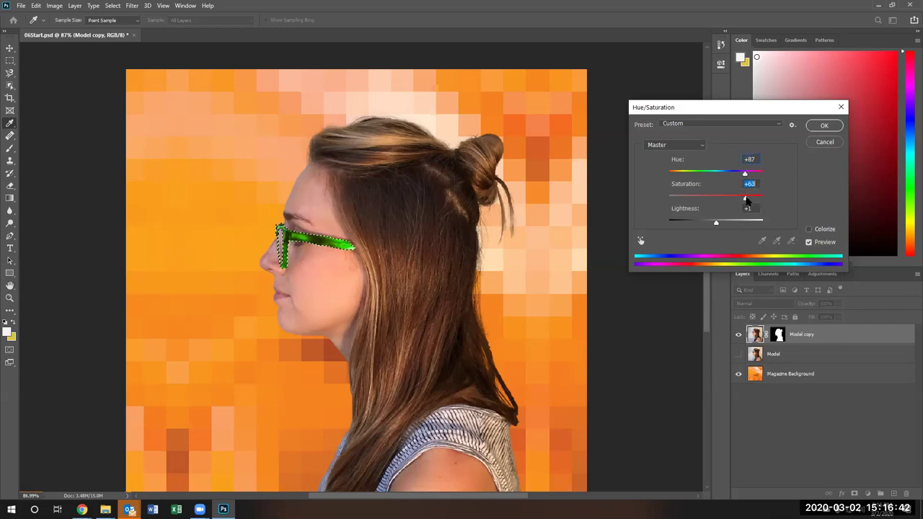
pyautogui.click(826, 128)
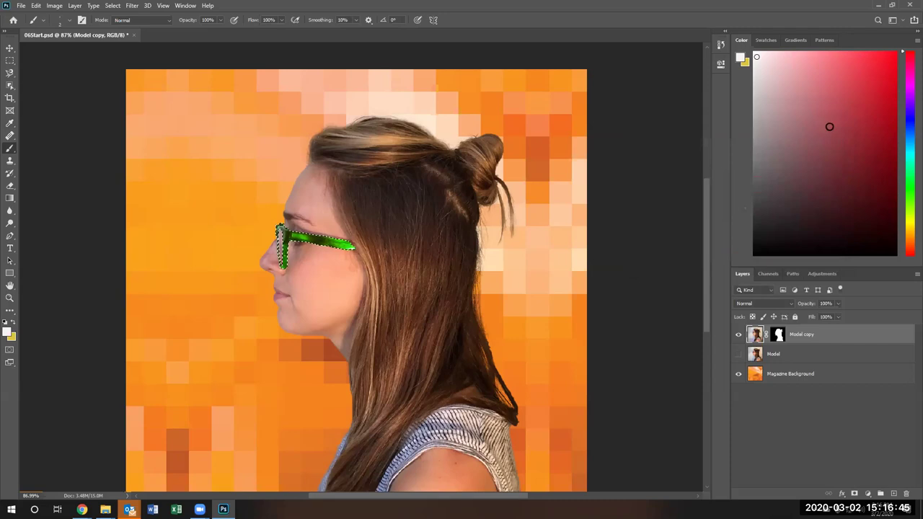